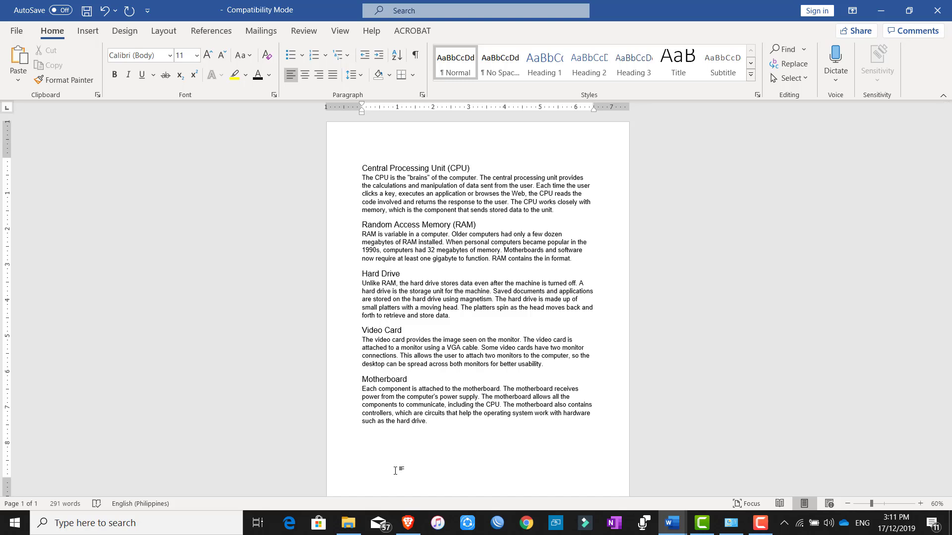
Apply Heading 1 to the CPU heading, then to the RAM, Hard Drive, Video Card and Motherboard headings.
drag(474, 168, 355, 172)
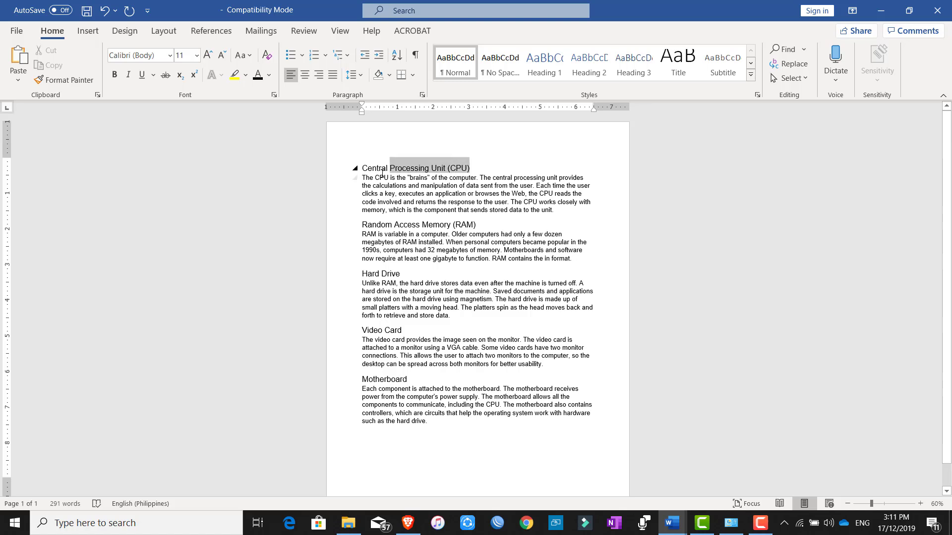
click(544, 68)
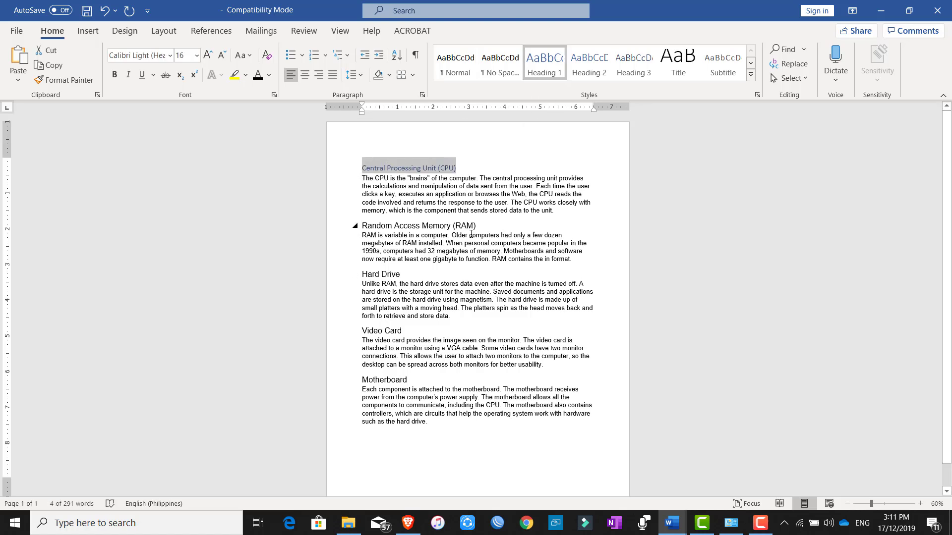
drag(478, 226, 354, 225)
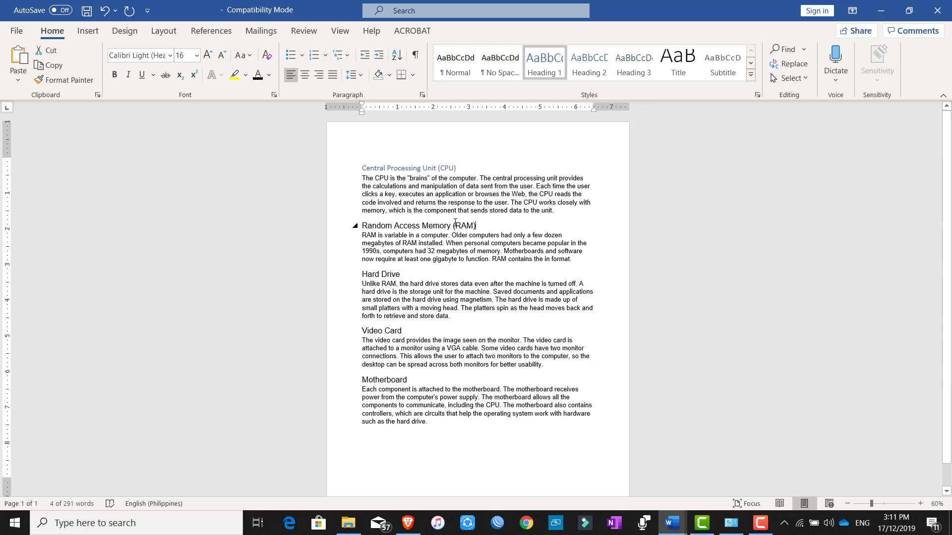
click(354, 225)
ctrl+click(354, 274)
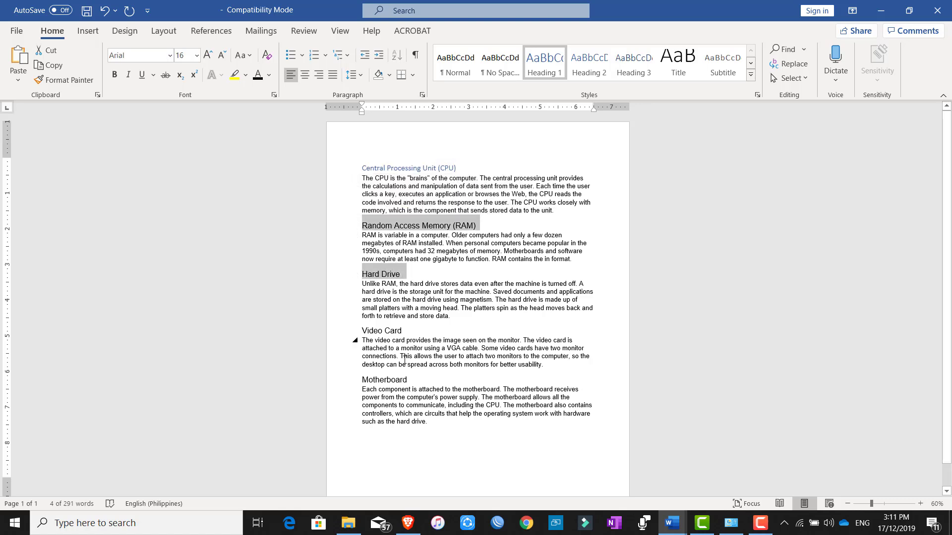
ctrl+click(354, 330)
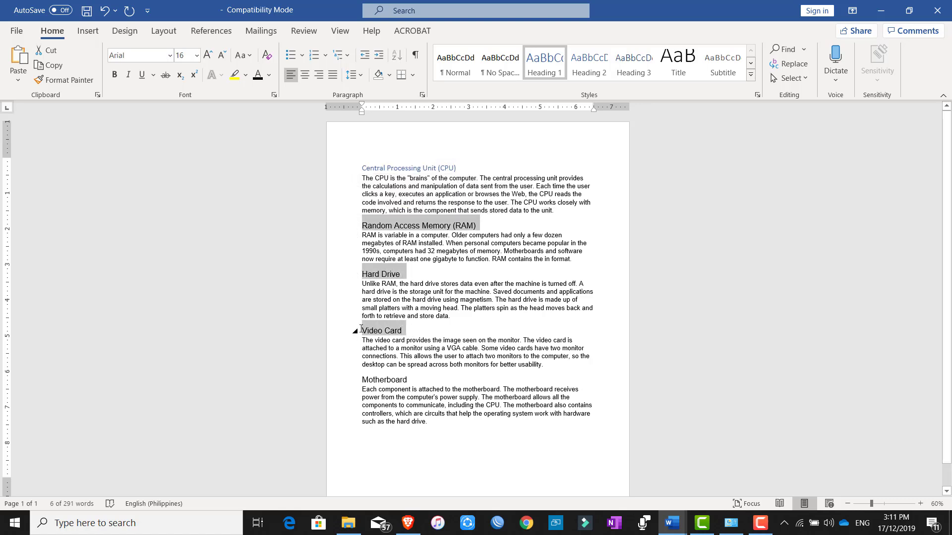
ctrl+click(396, 379)
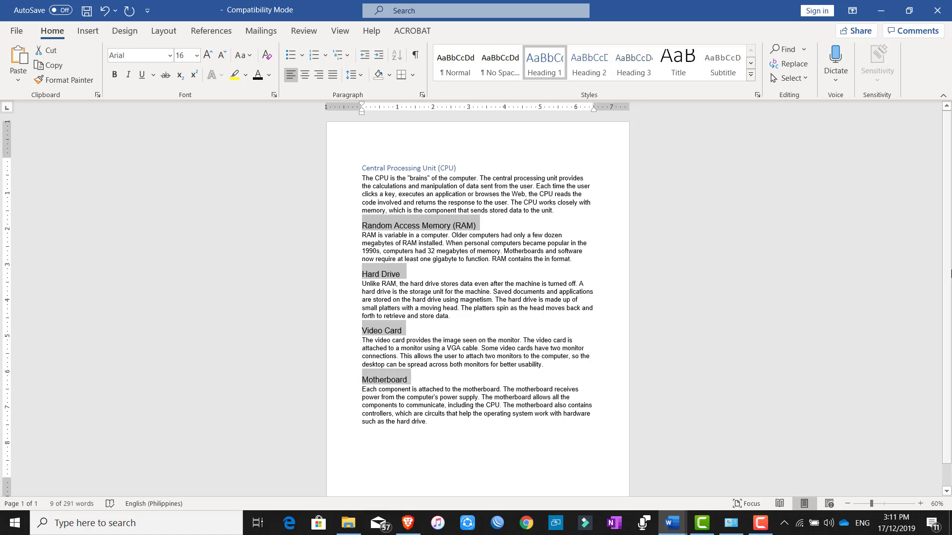
key(ctrl+space)
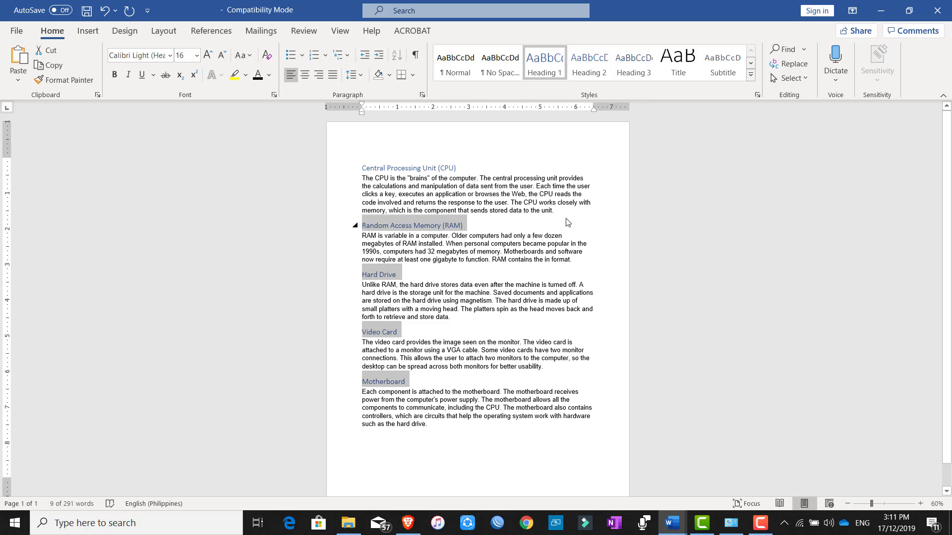
drag(554, 211, 355, 177)
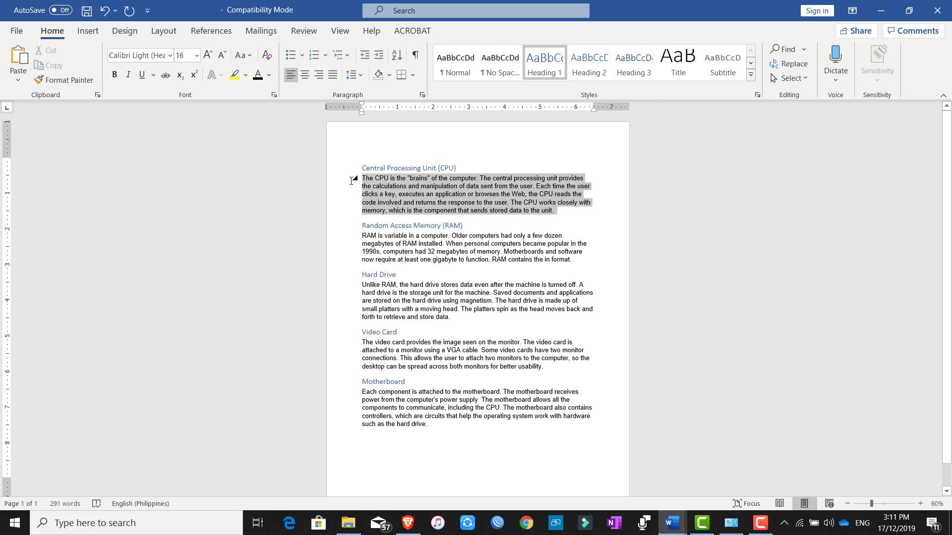
Apply Heading 2 to the CPU, RAM, Hard Drive, Video Card and Motherboard body paragraphs together.
drag(575, 258, 362, 236)
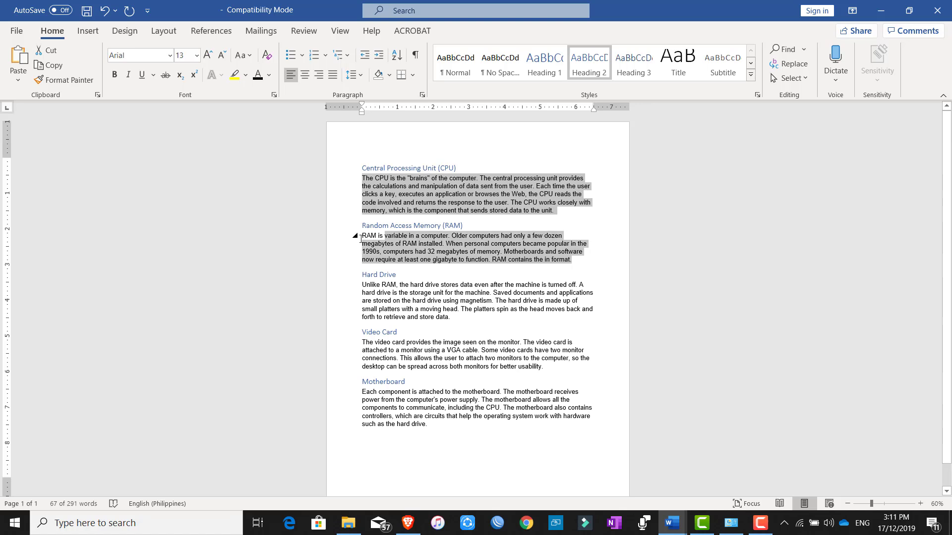
mouse_move(450, 317)
mouse_down()
mouse_move(363, 296)
mouse_move(362, 286)
mouse_up()
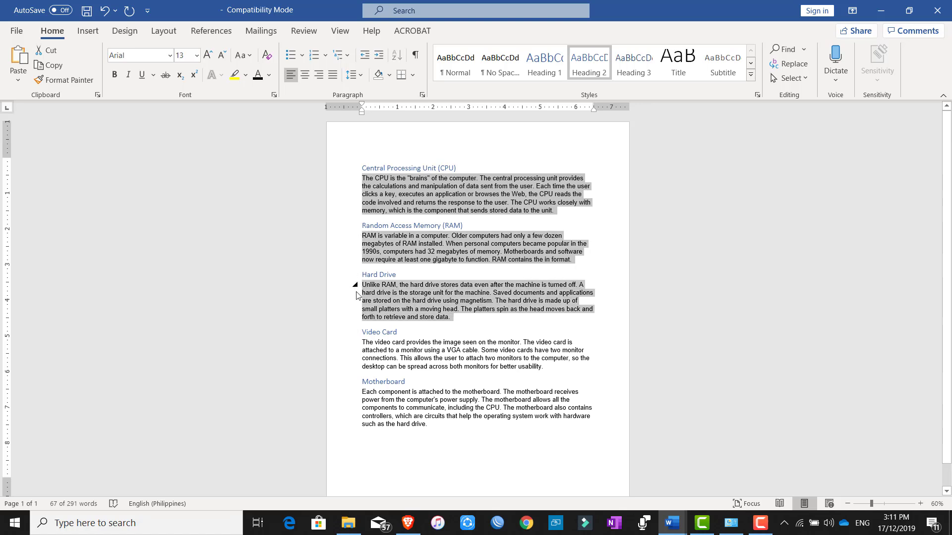
drag(546, 367, 369, 341)
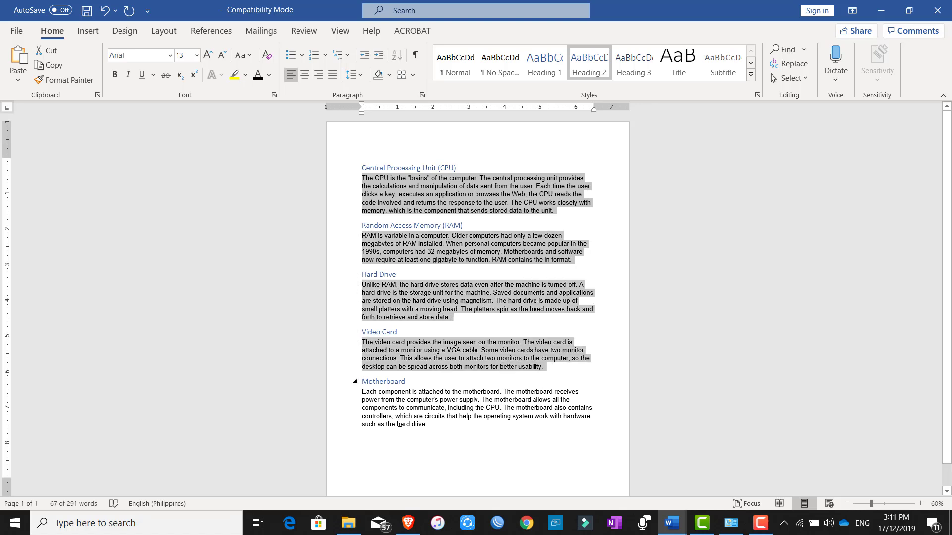
drag(427, 424, 363, 393)
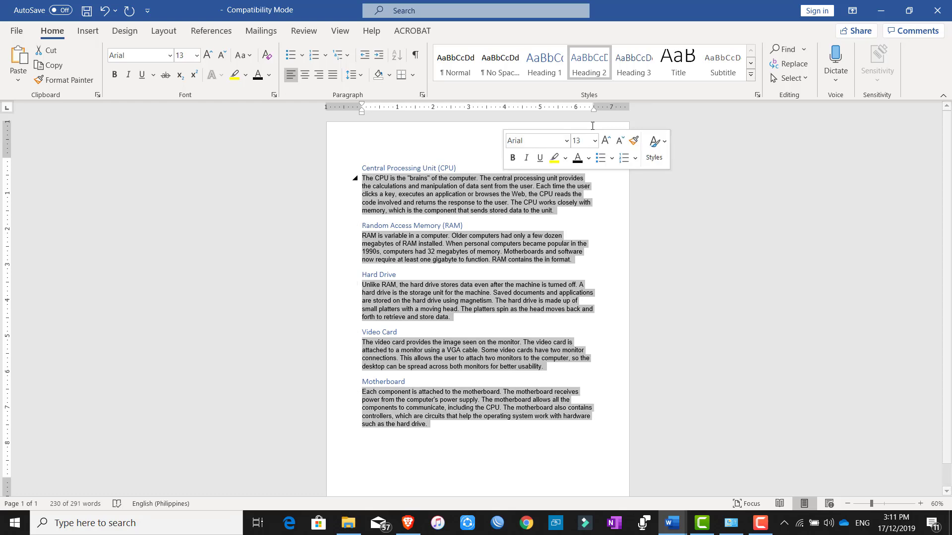
click(589, 74)
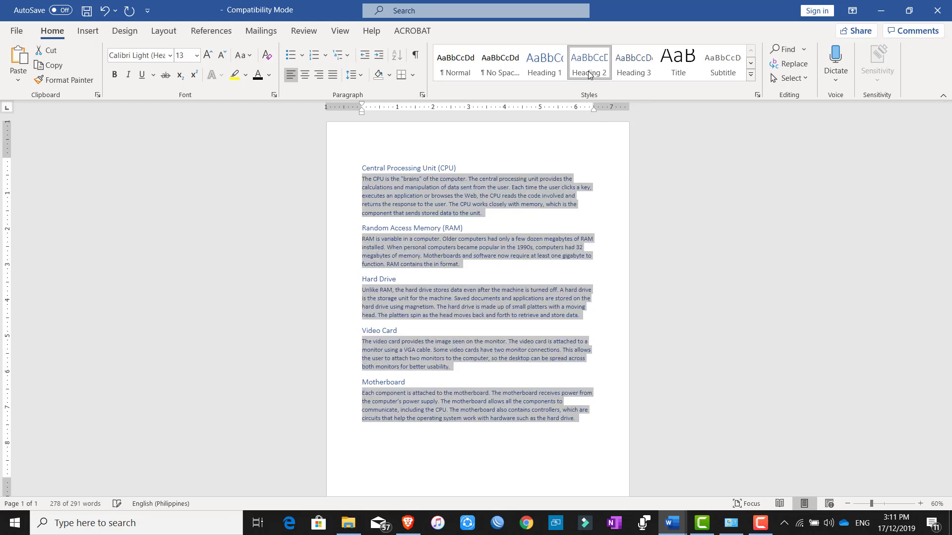
click(426, 454)
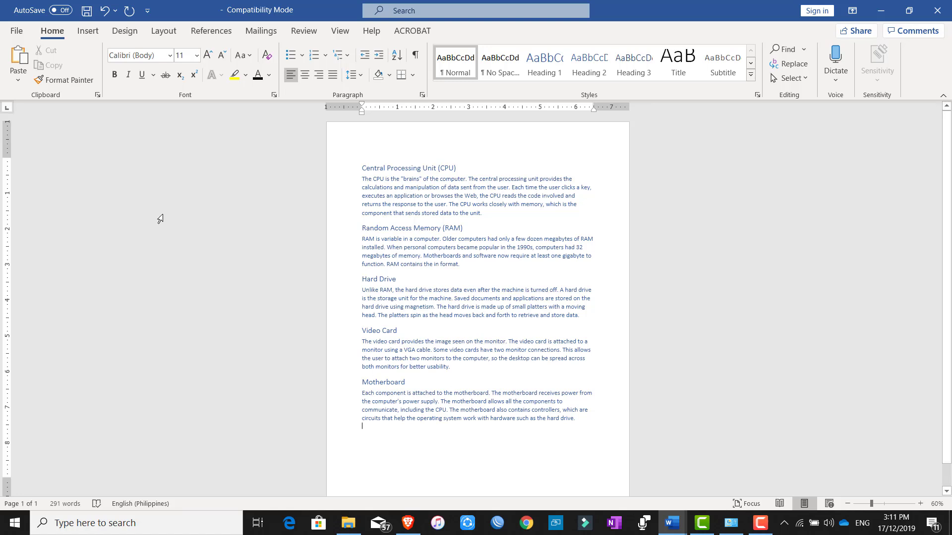
In Word Options, add Send to Microsoft PowerPoint from Commands Not in the Ribbon to the Quick Access Toolbar.
click(17, 32)
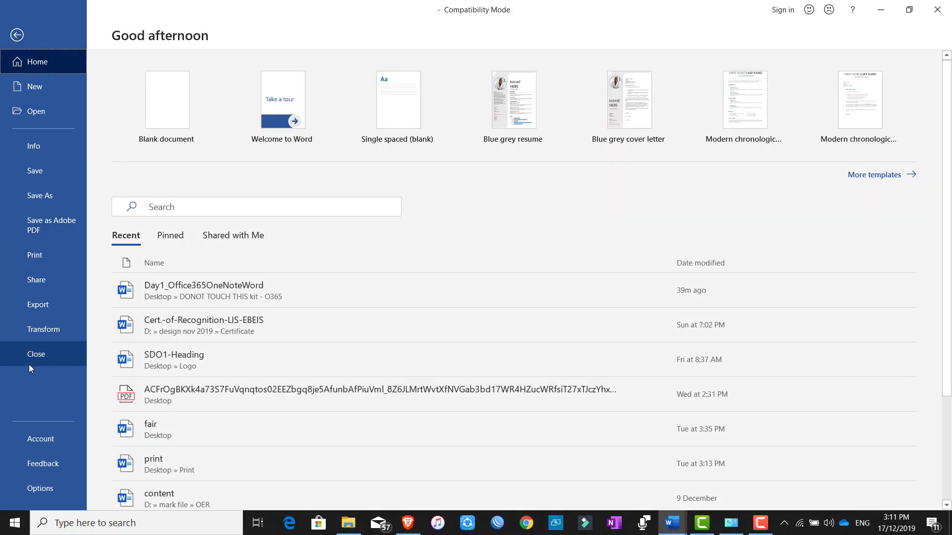
click(28, 496)
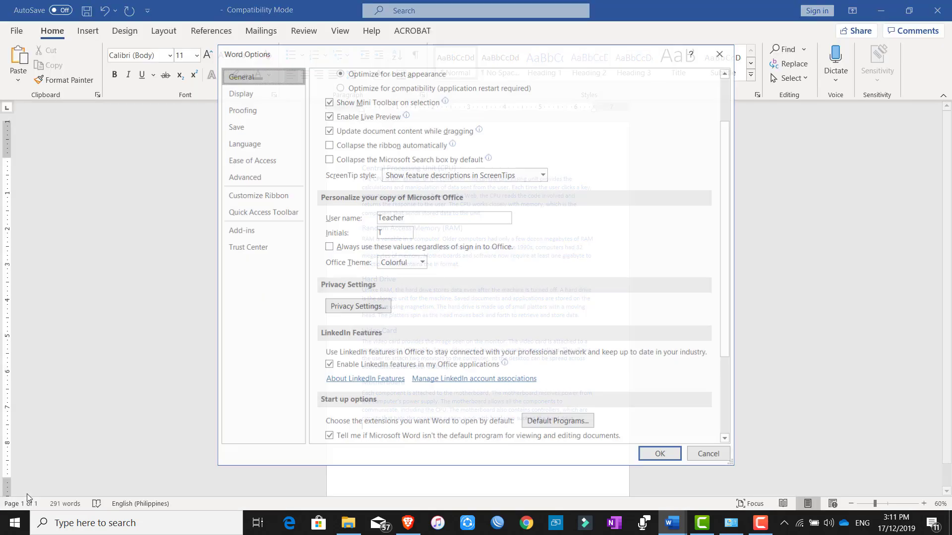
click(249, 213)
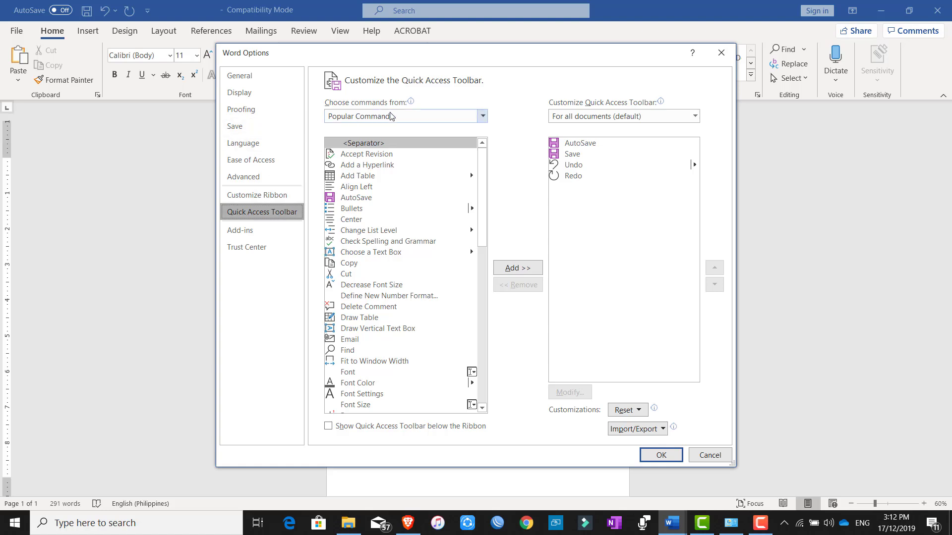
click(482, 117)
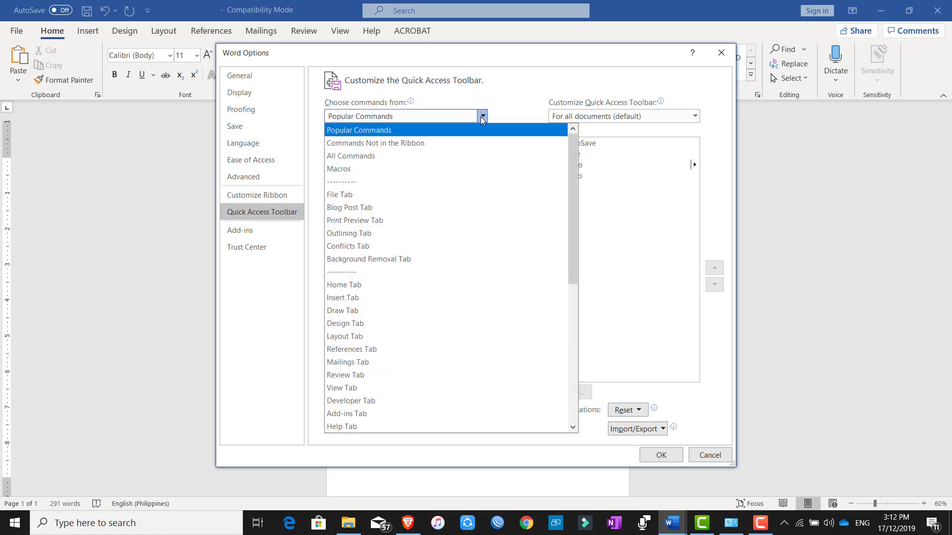
click(463, 143)
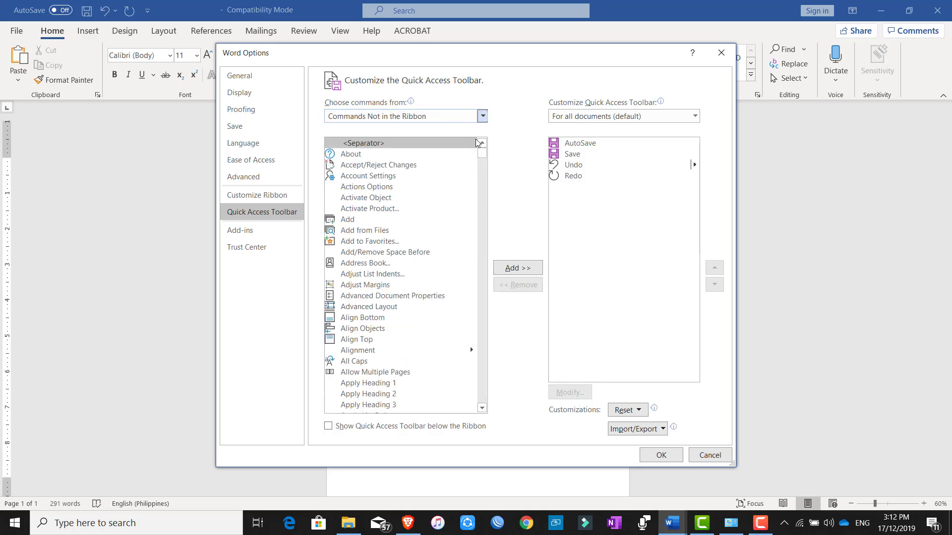
drag(482, 158, 479, 233)
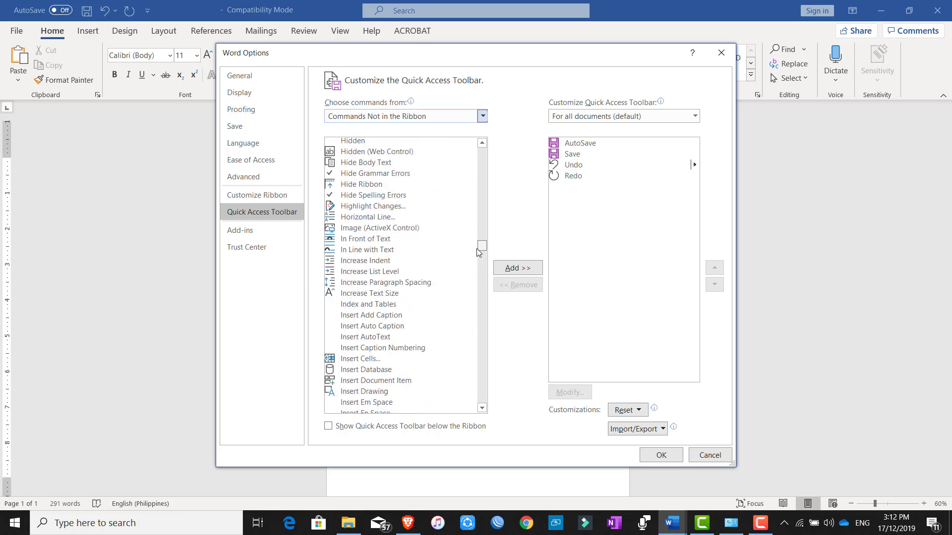
drag(478, 233, 372, 377)
click(371, 373)
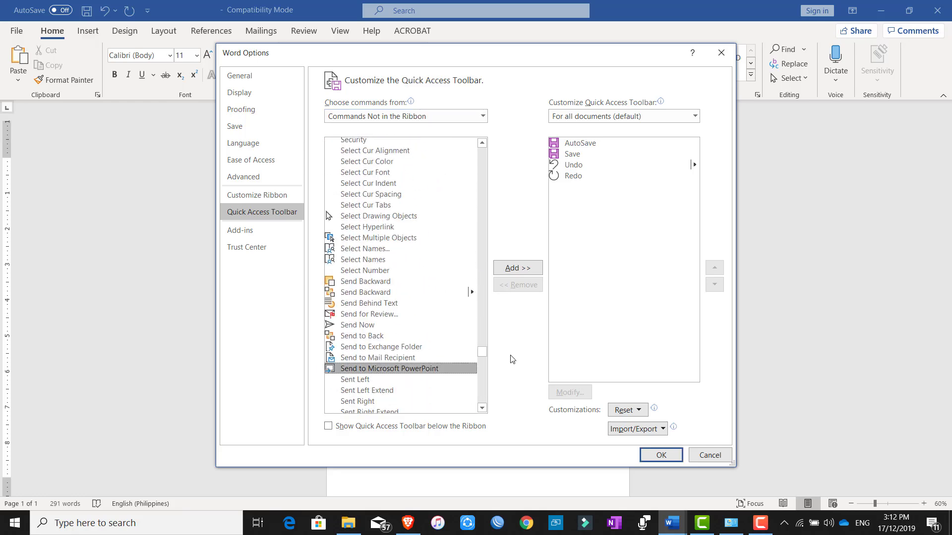
click(518, 269)
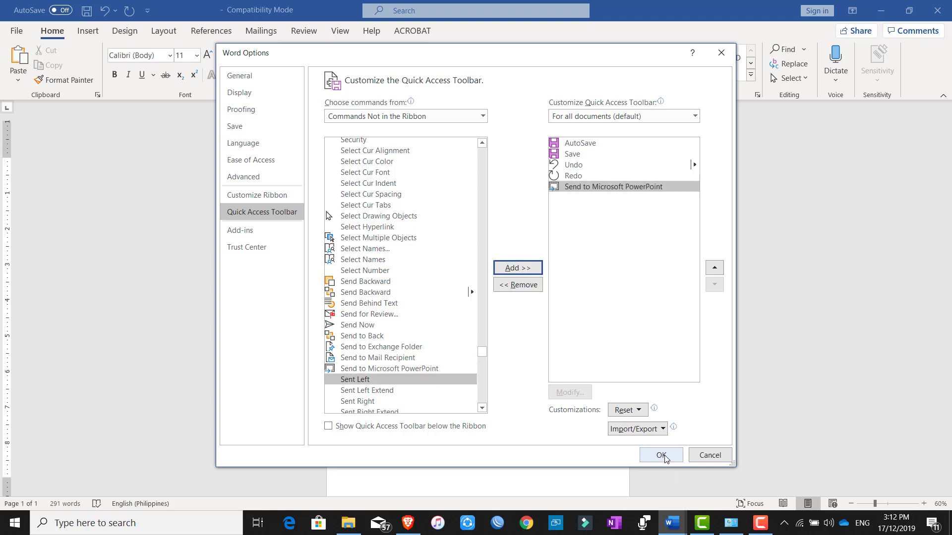
drag(664, 457, 627, 302)
Confirm the Word Options change and send the document to PowerPoint from the Quick Access Toolbar.
click(679, 452)
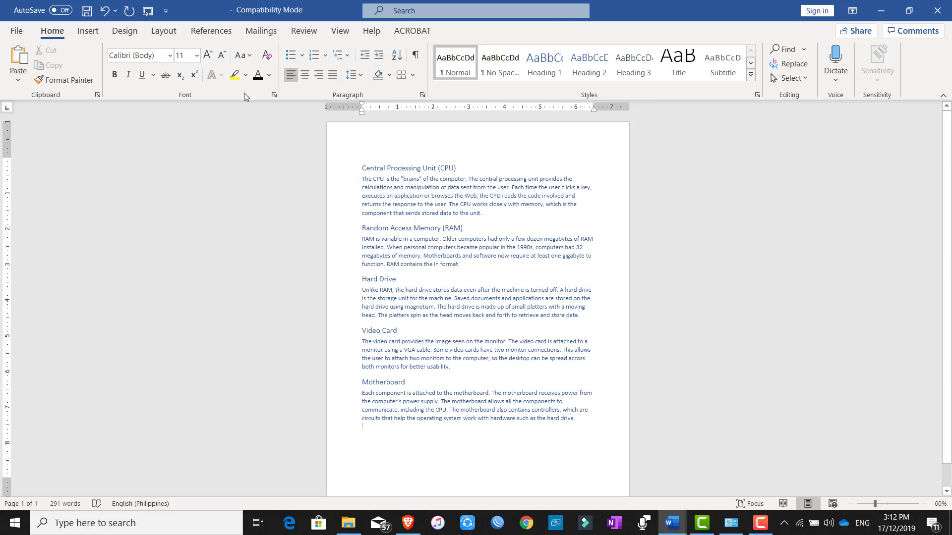
click(423, 179)
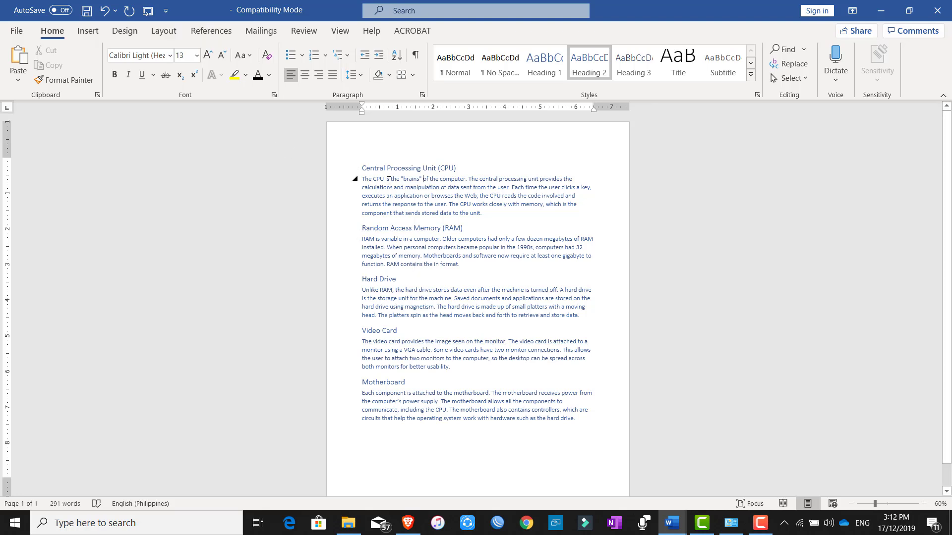
click(145, 19)
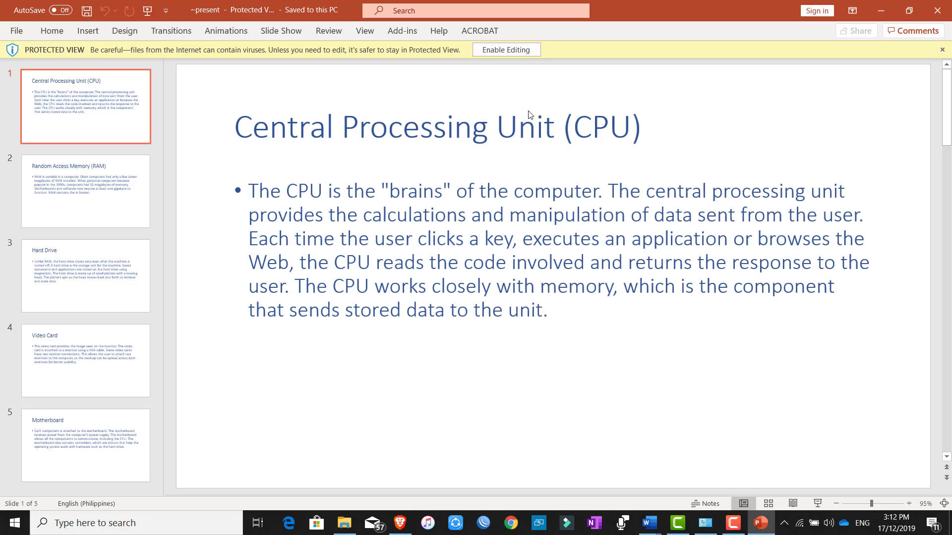
Enable editing, review the RAM, Hard Drive, Video Card and Motherboard slides, then return to the CPU slide.
click(510, 49)
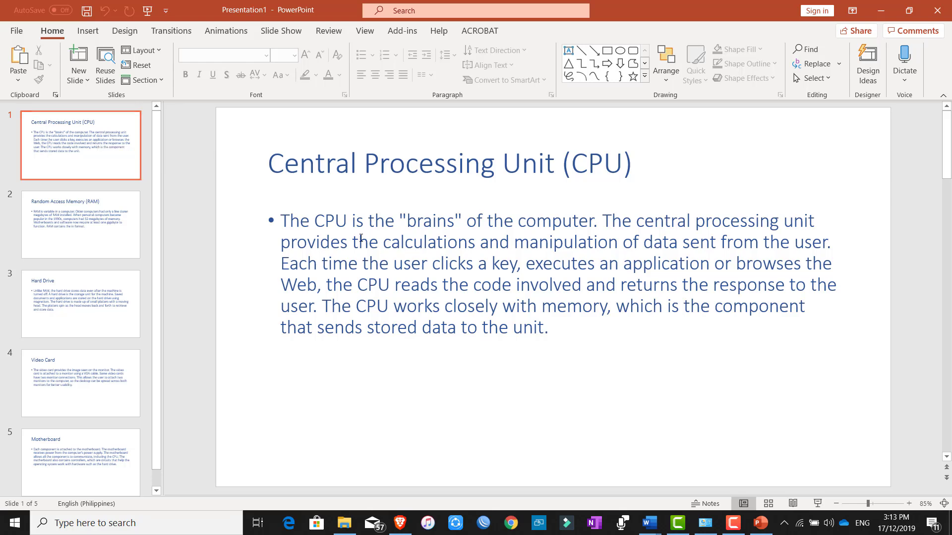
click(53, 226)
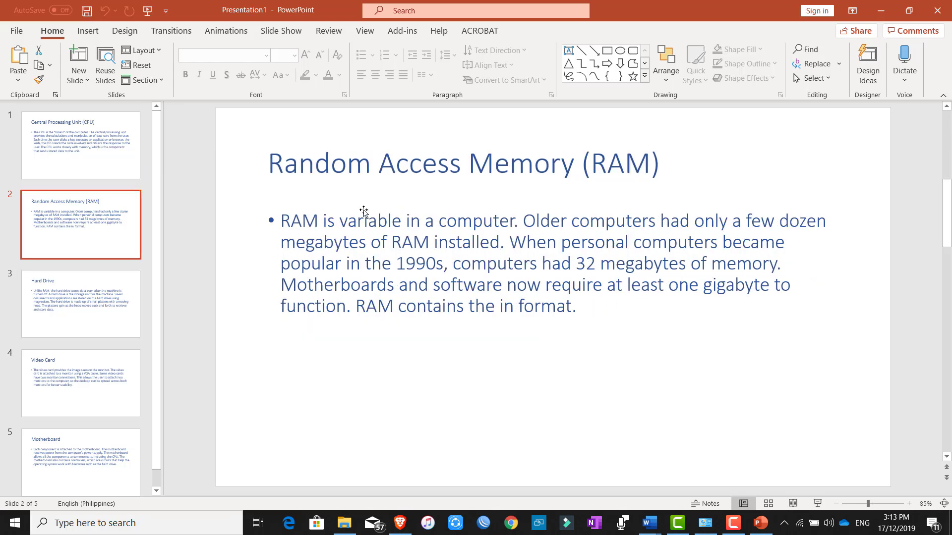
click(90, 308)
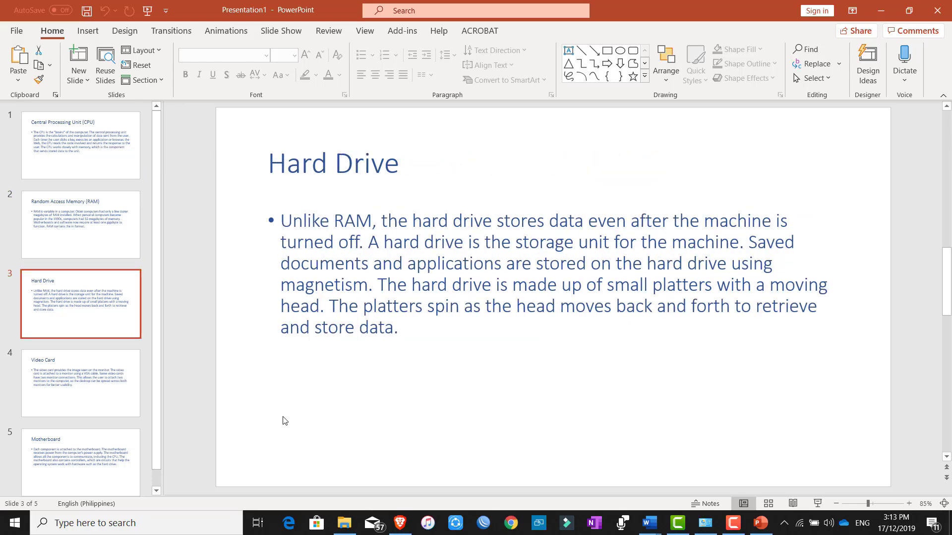
click(98, 390)
click(103, 459)
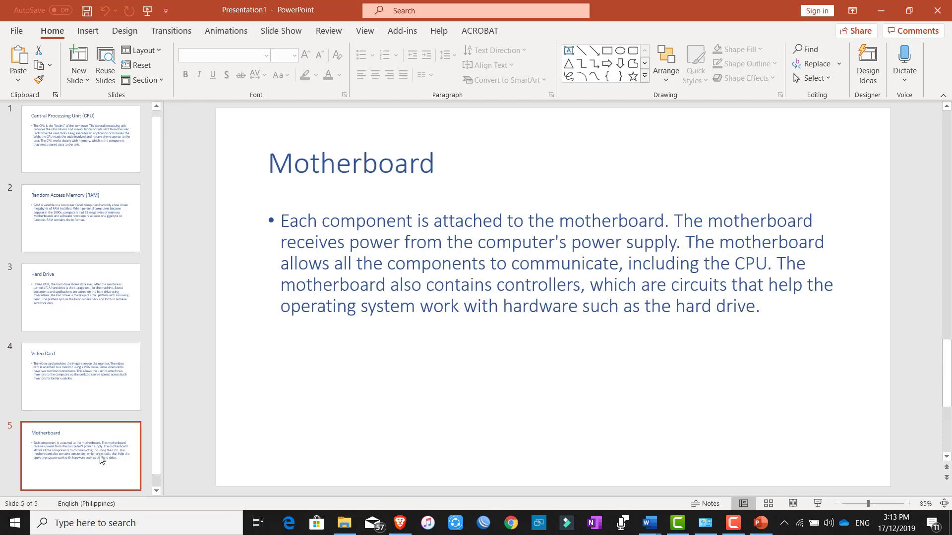
scroll(94, 293, up, 1)
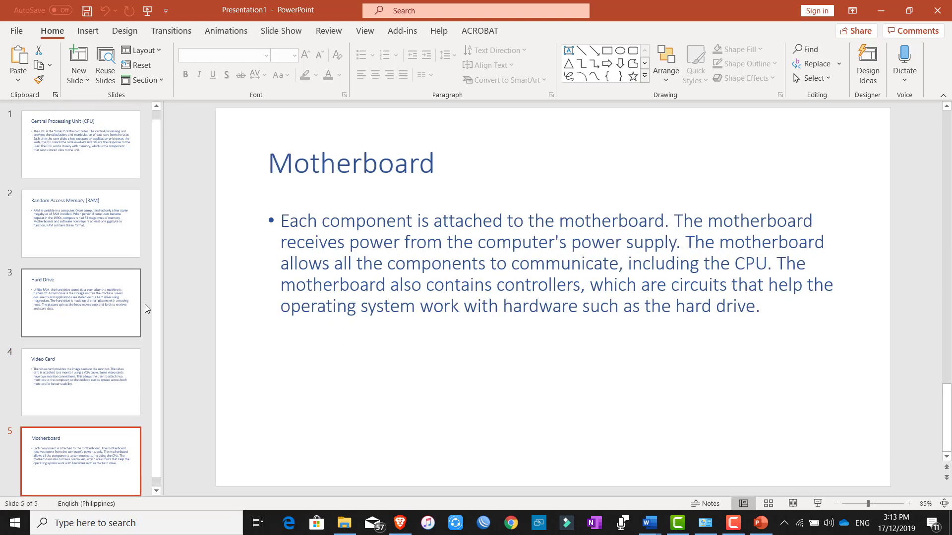
click(103, 155)
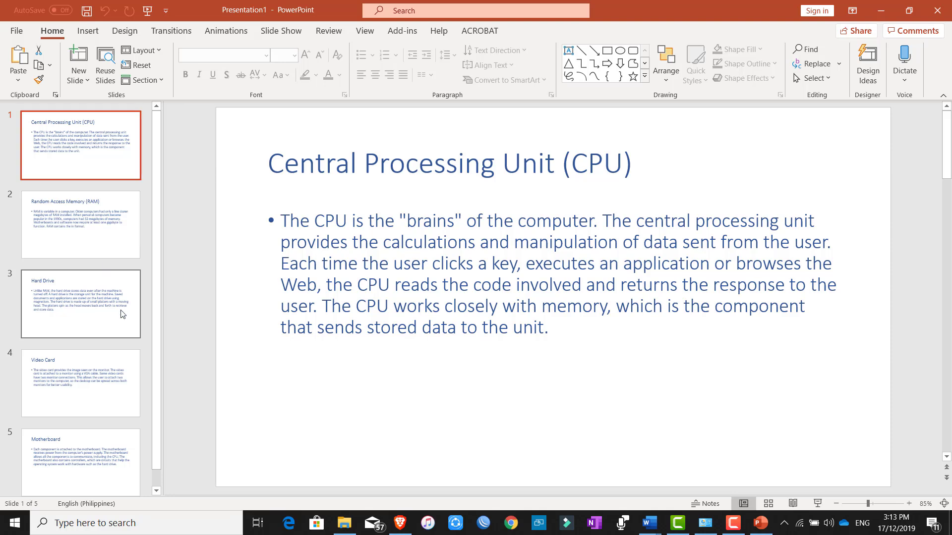